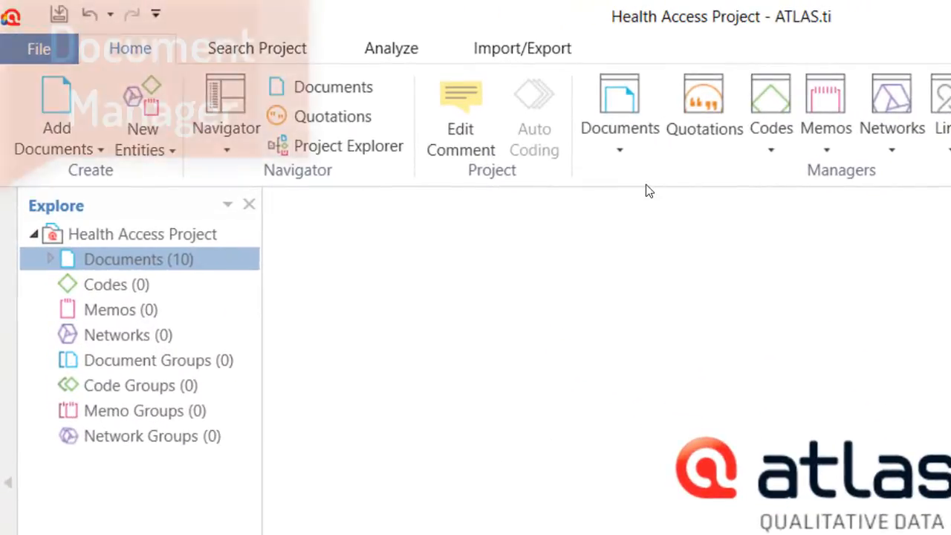
- Open the Document Manager for the Health Access Project
click(612, 152)
click(617, 181)
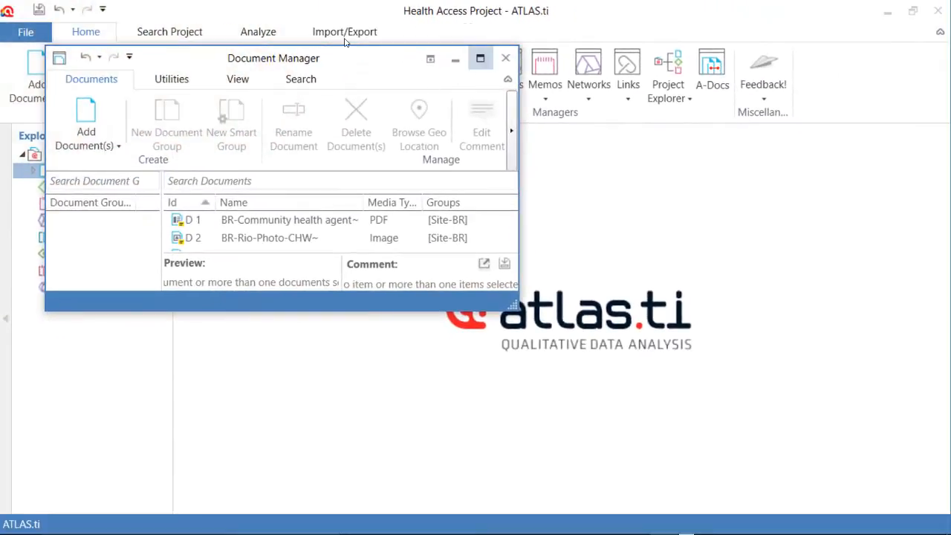
click(530, 64)
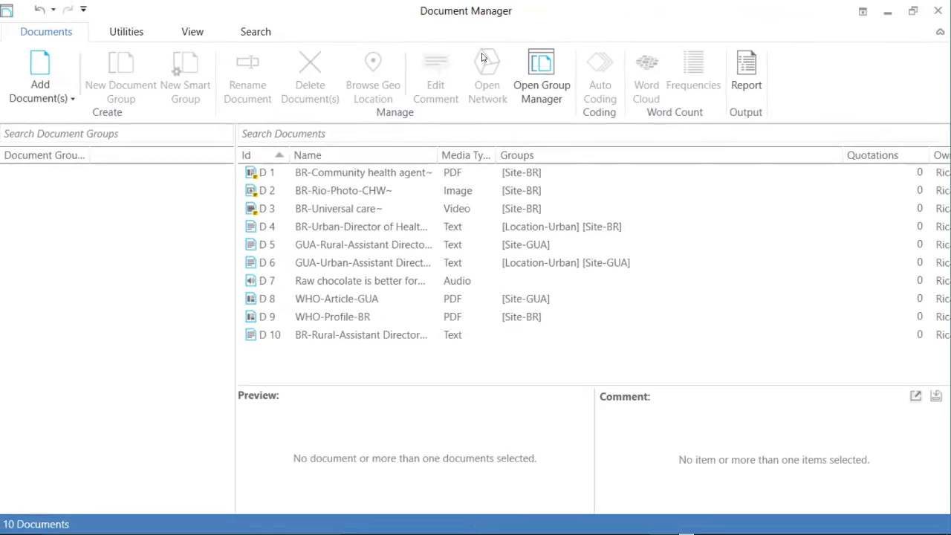
- Create a document group named Site-BR from documents D 1 to D 4 and D 9
click(312, 335)
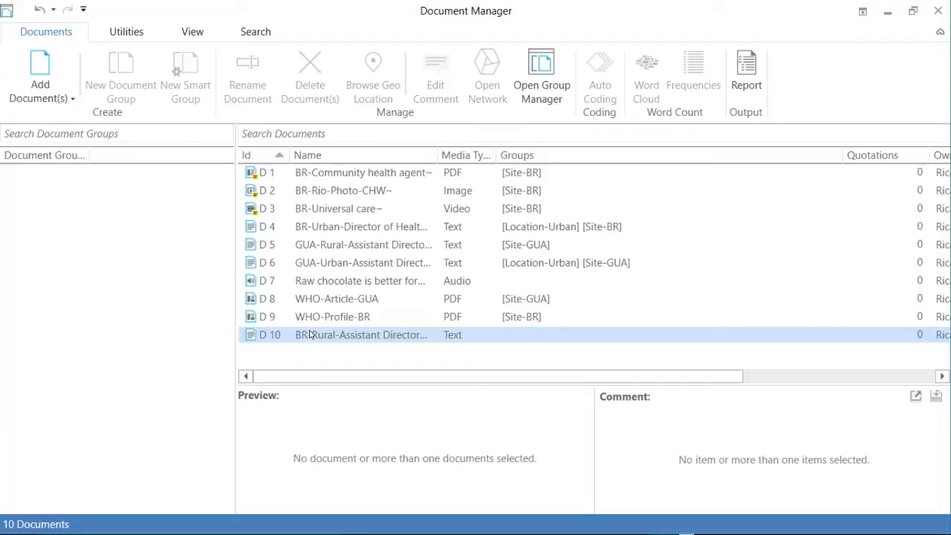
click(335, 175)
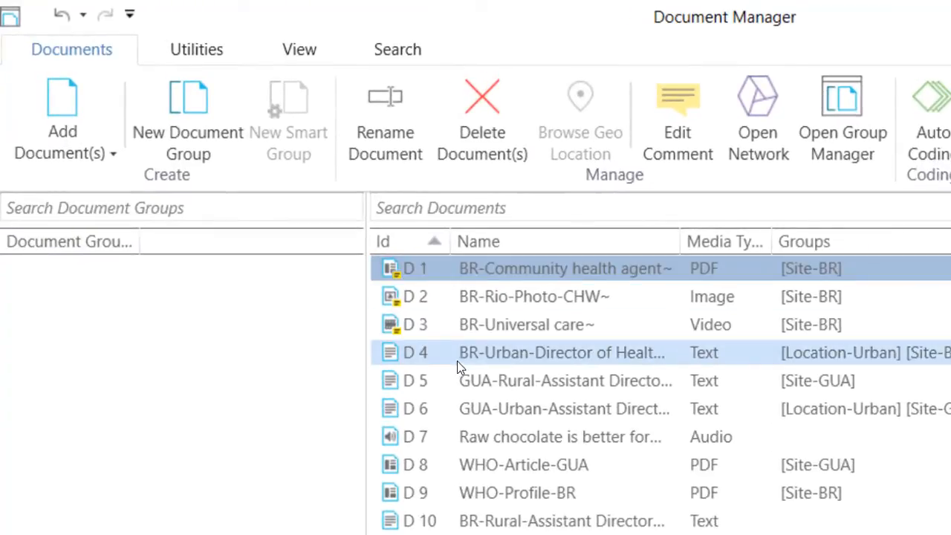
drag(465, 352, 357, 196)
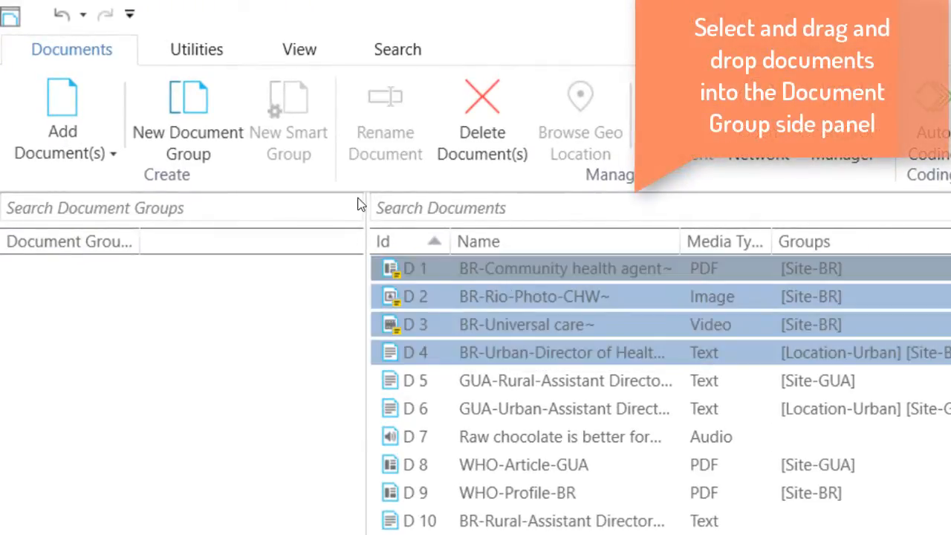
ctrl+click(542, 493)
drag(528, 297, 230, 379)
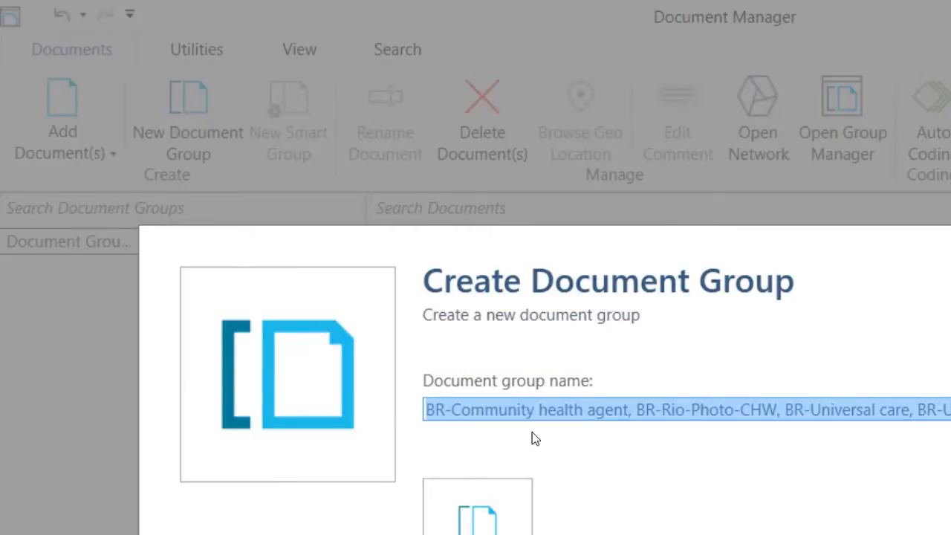
text(Site-BR)
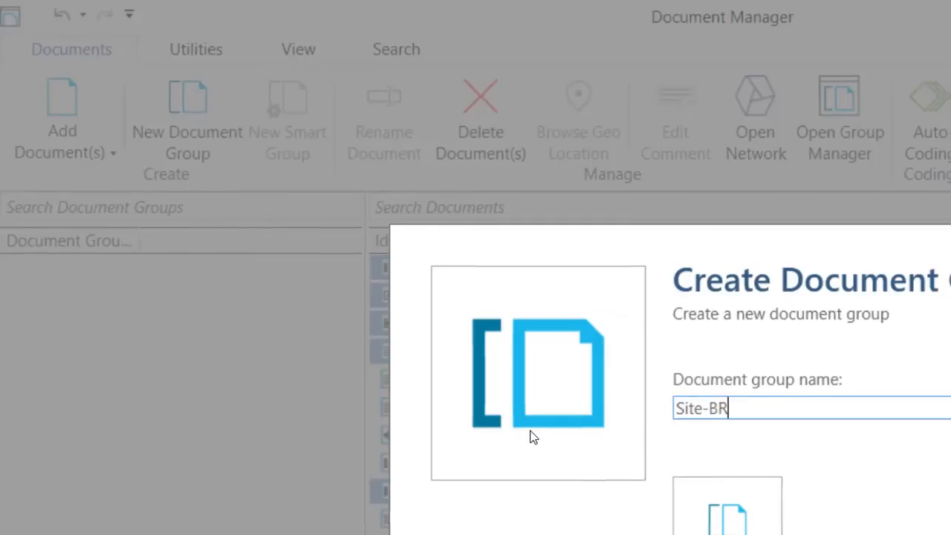
click(749, 516)
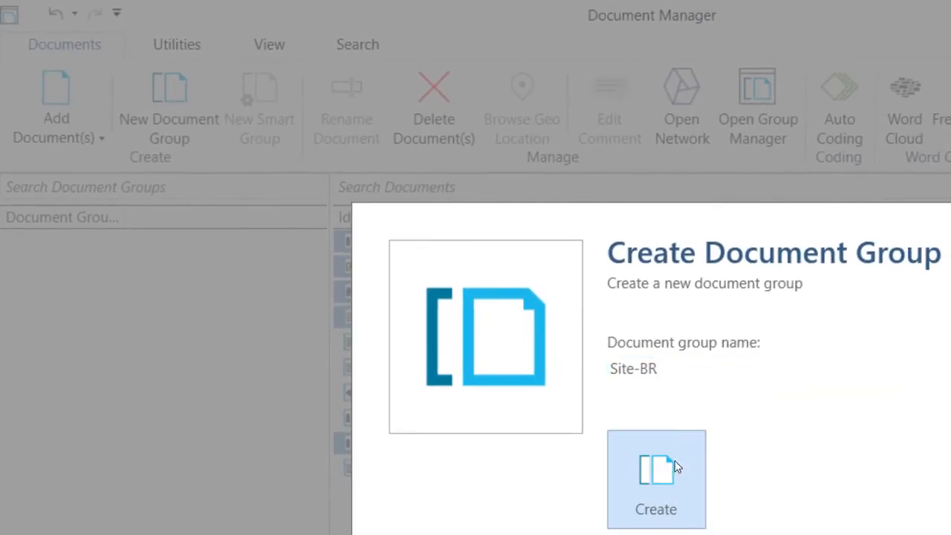
- Create a document group named Site-GUA from documents D 5, D 6 and D 8
click(479, 345)
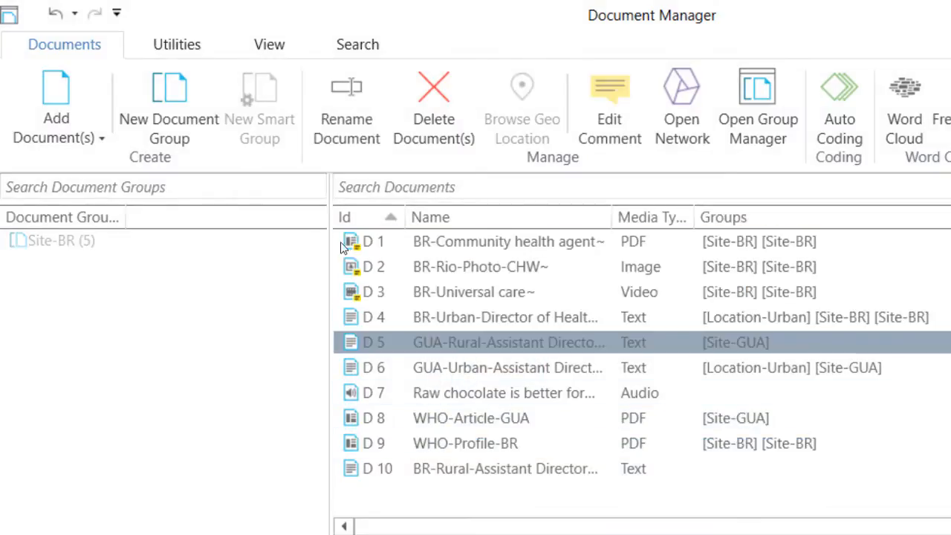
ctrl+click(461, 393)
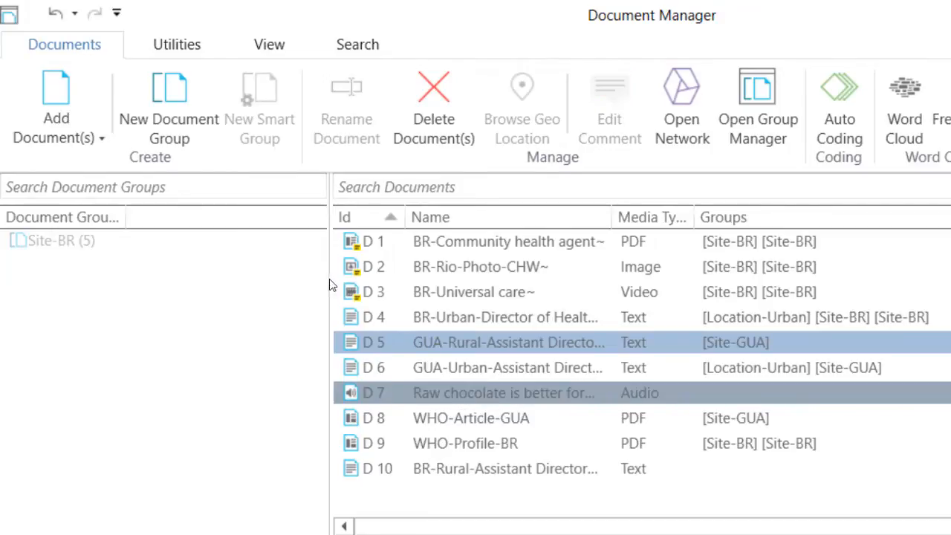
ctrl+click(466, 392)
ctrl+click(466, 367)
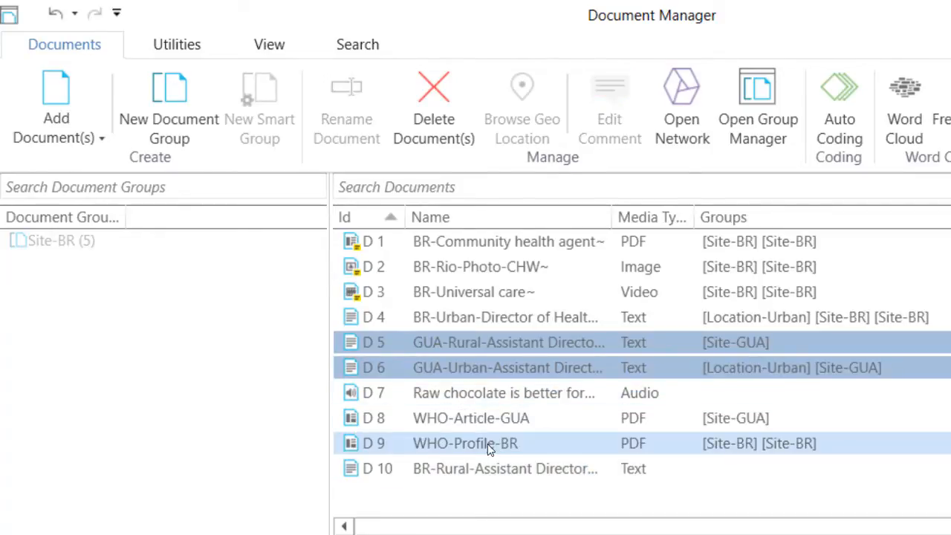
ctrl+click(484, 416)
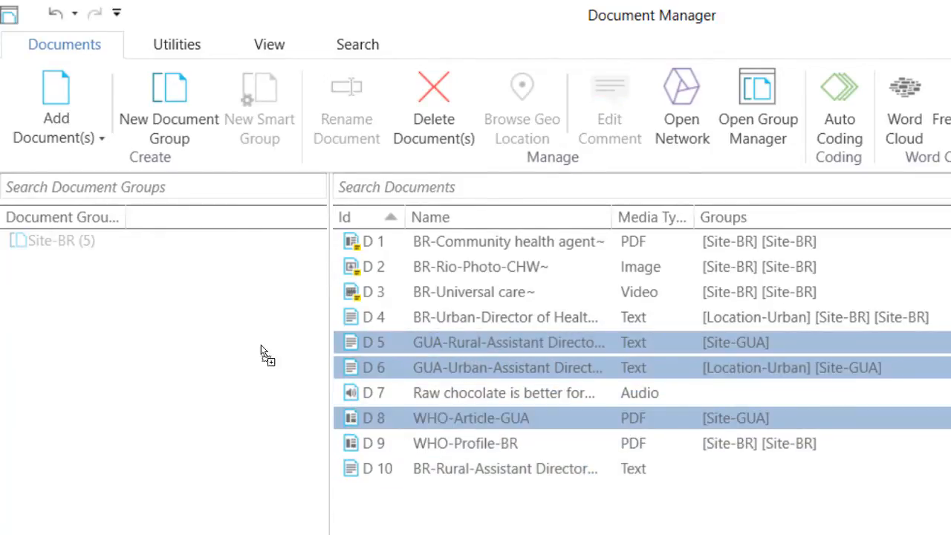
drag(231, 371, 229, 382)
text(Site)
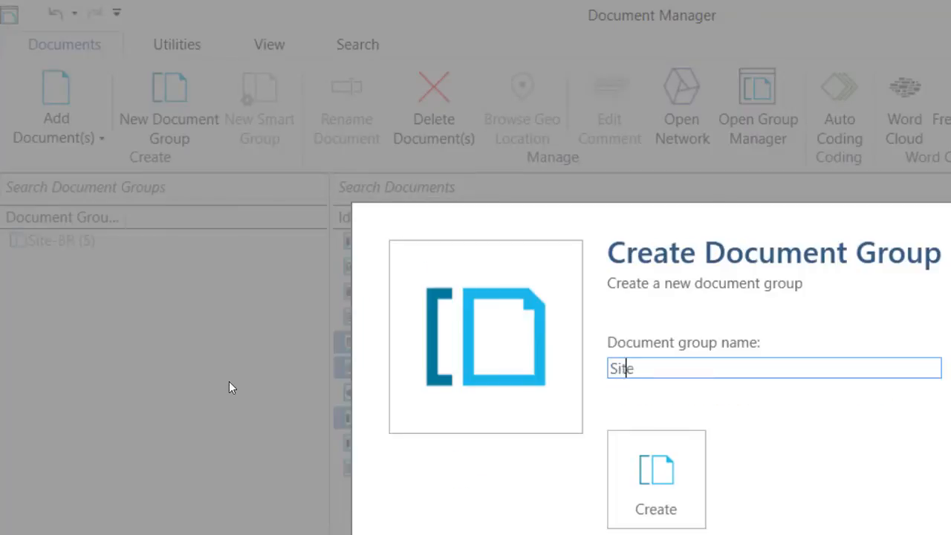
text(-GUA)
click(631, 479)
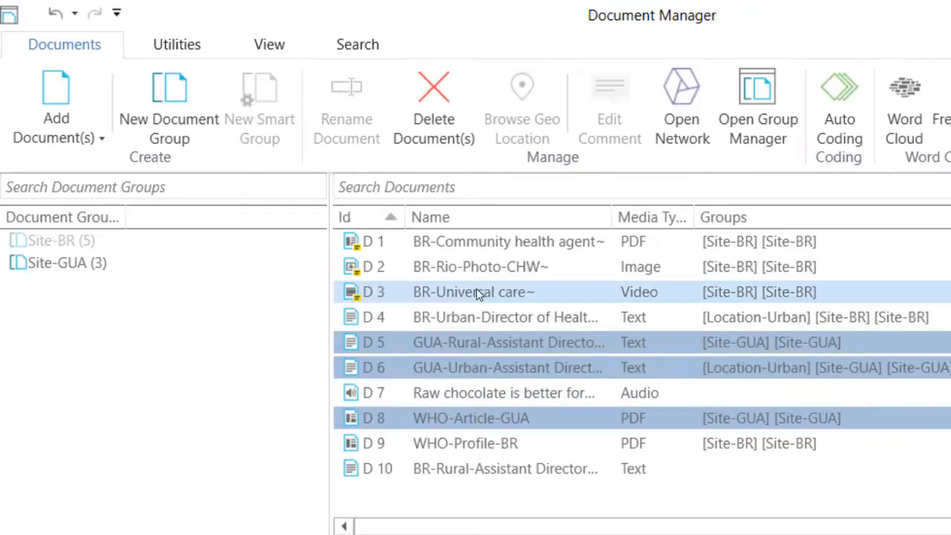
- Create a document group named Location-Urban from the two urban documents, D 4 and D 6
click(465, 319)
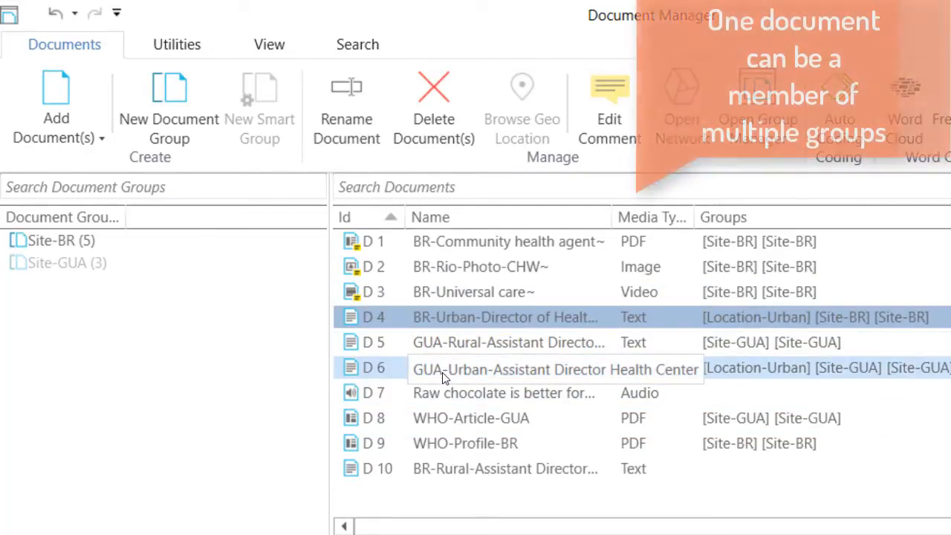
ctrl+click(443, 369)
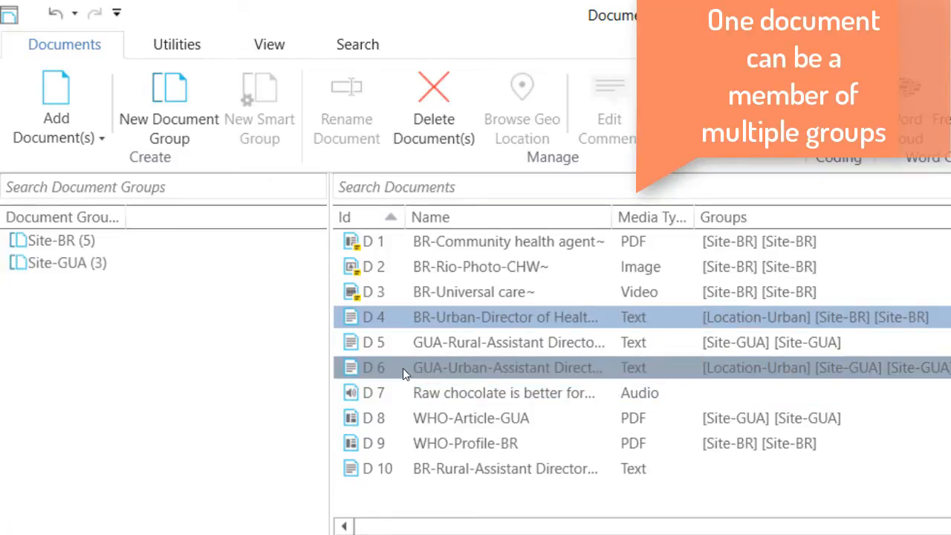
drag(396, 364, 163, 278)
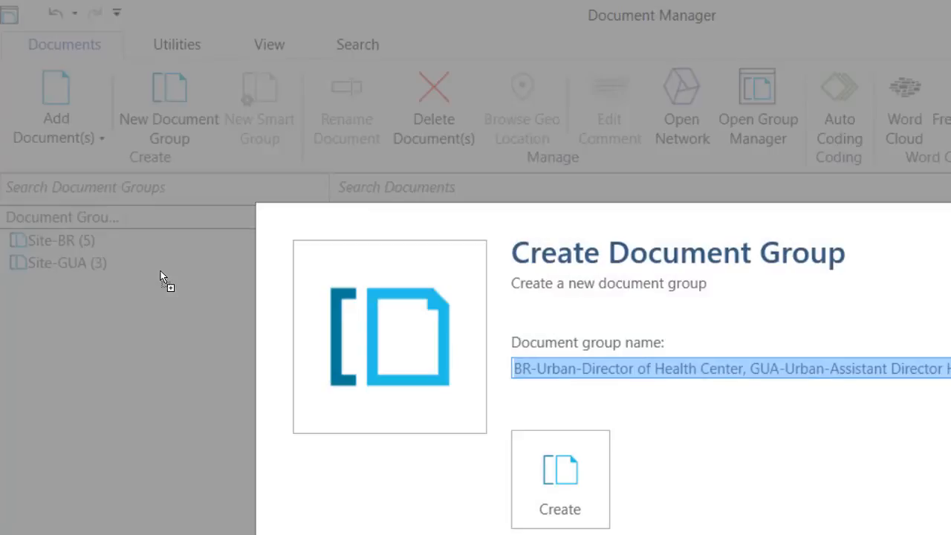
text(Loca)
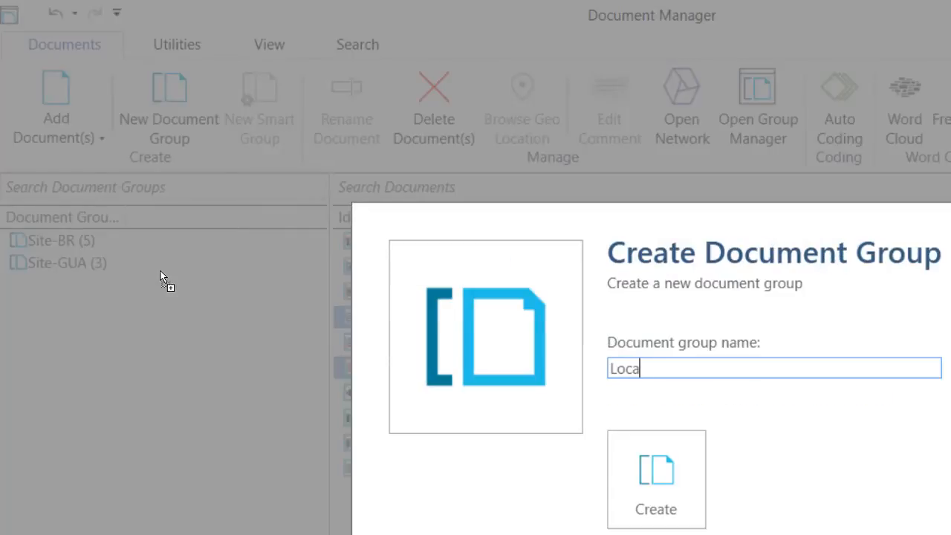
text(tion-Urban)
key(Return)
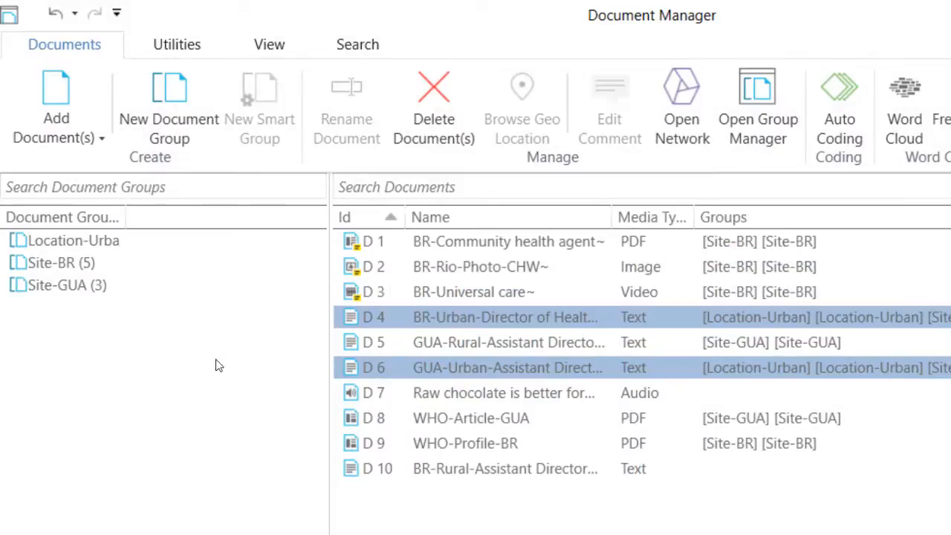
click(67, 241)
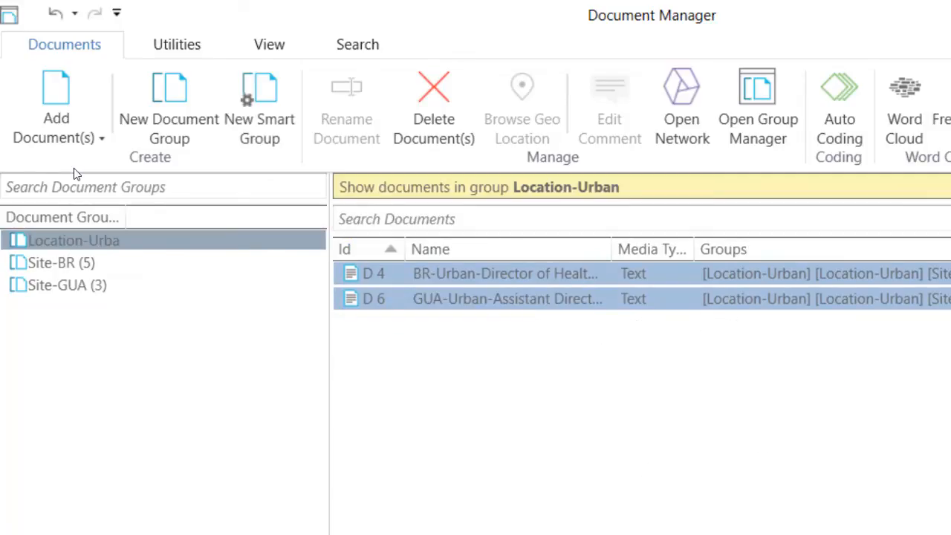
right_click(107, 238)
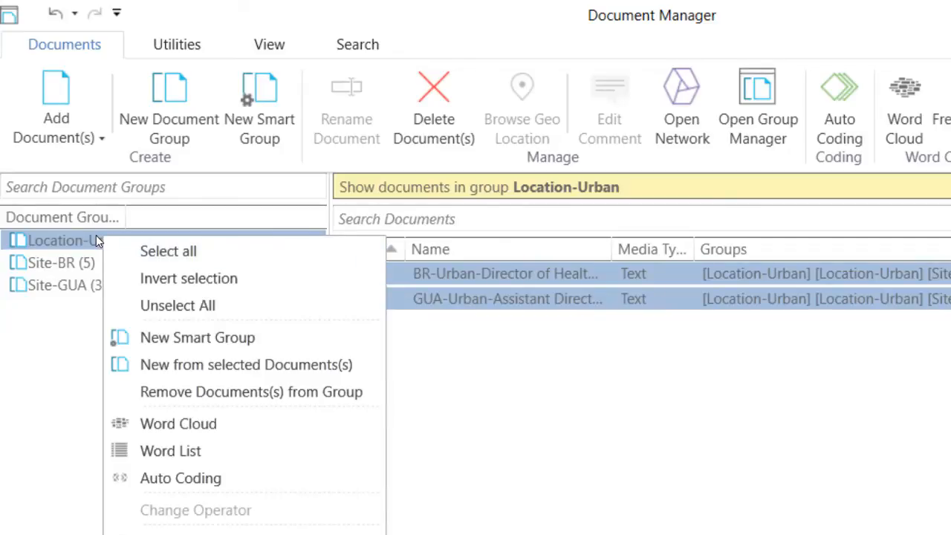
click(199, 522)
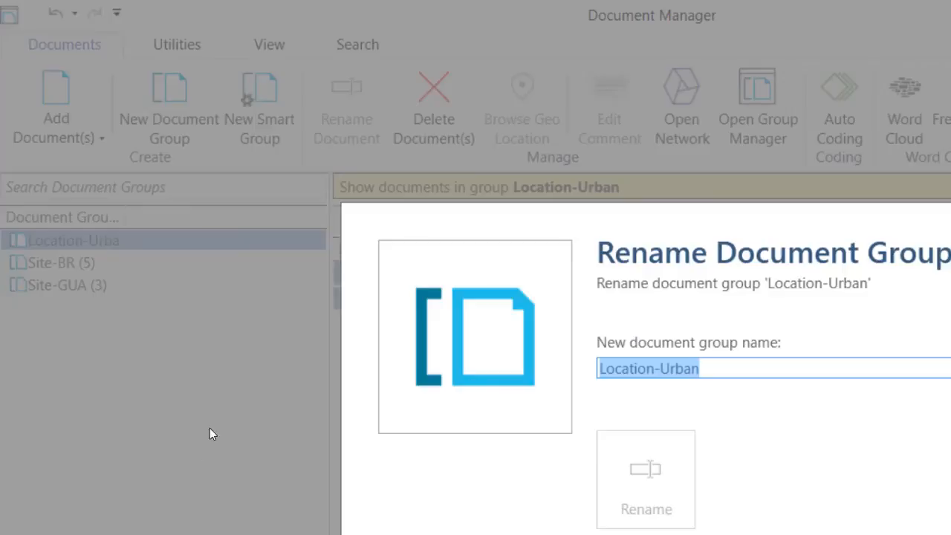
click(761, 364)
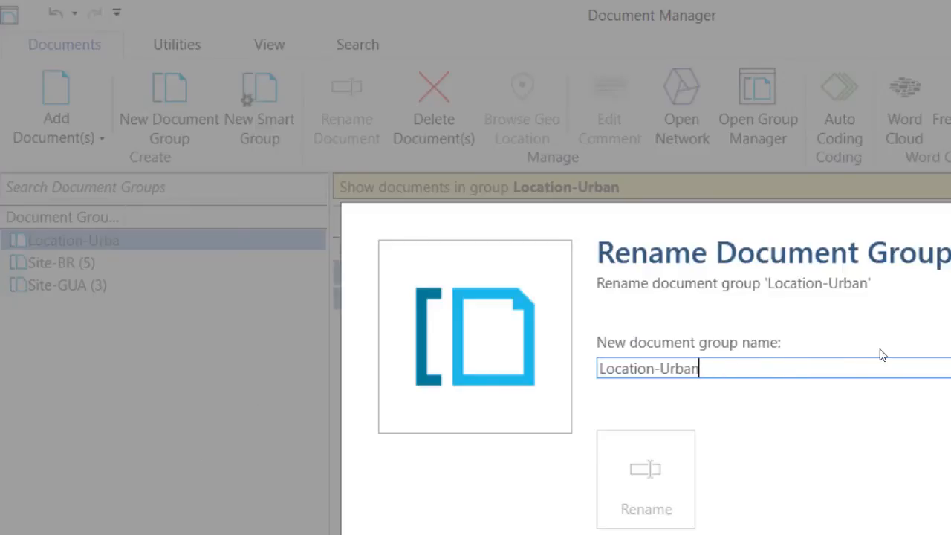
key(Escape)
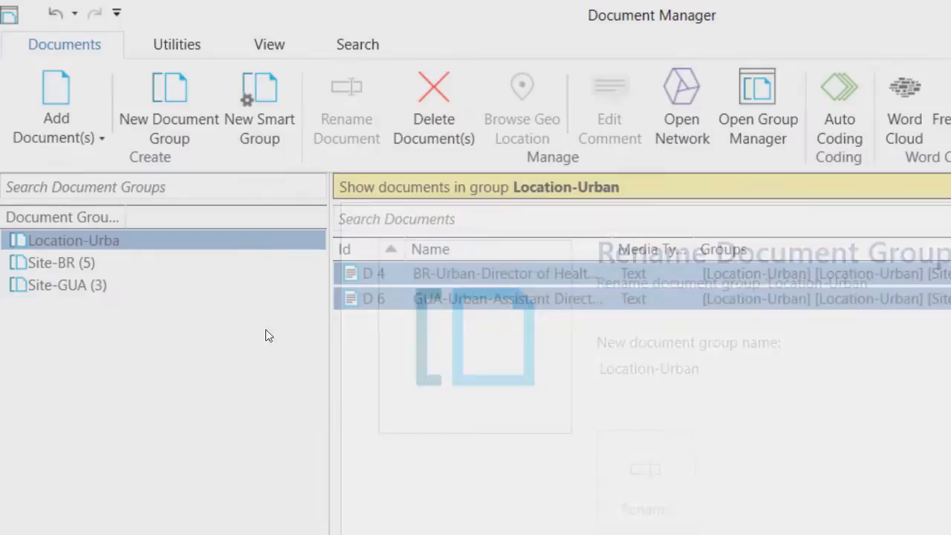
- Clear the Location-Urban group filter and widen the Document Groups column to fit the full group names
click(94, 368)
drag(128, 220, 181, 220)
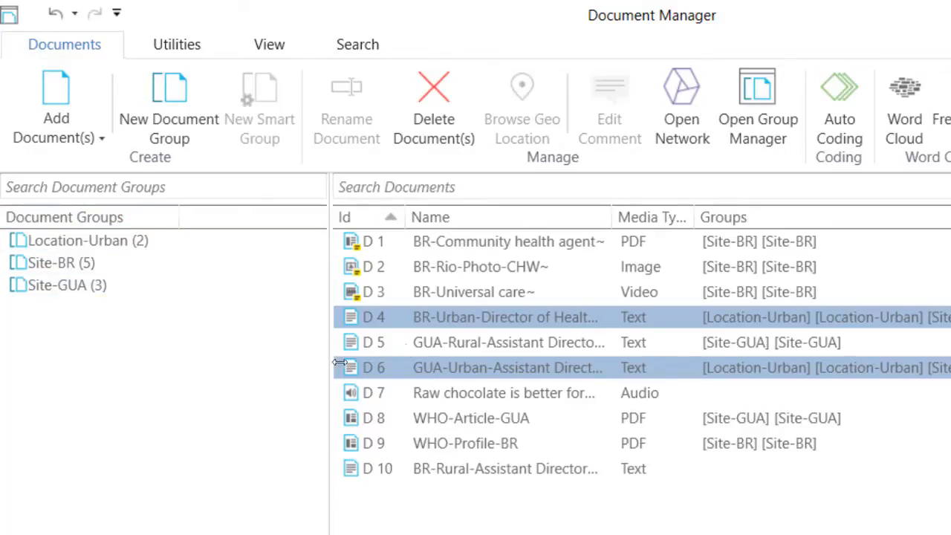
- Create a document group named Site-Rural from the two rural documents, D 5 and D 10
click(457, 344)
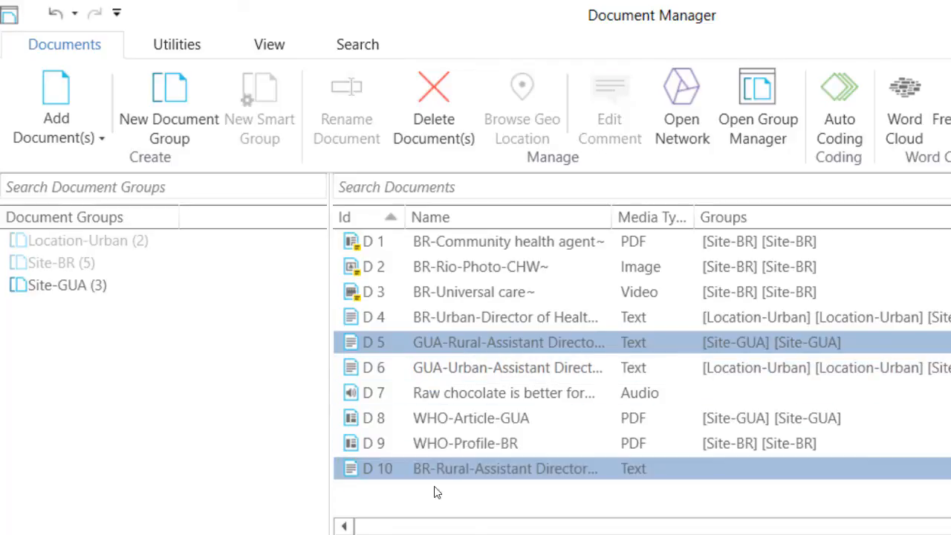
drag(441, 343, 176, 307)
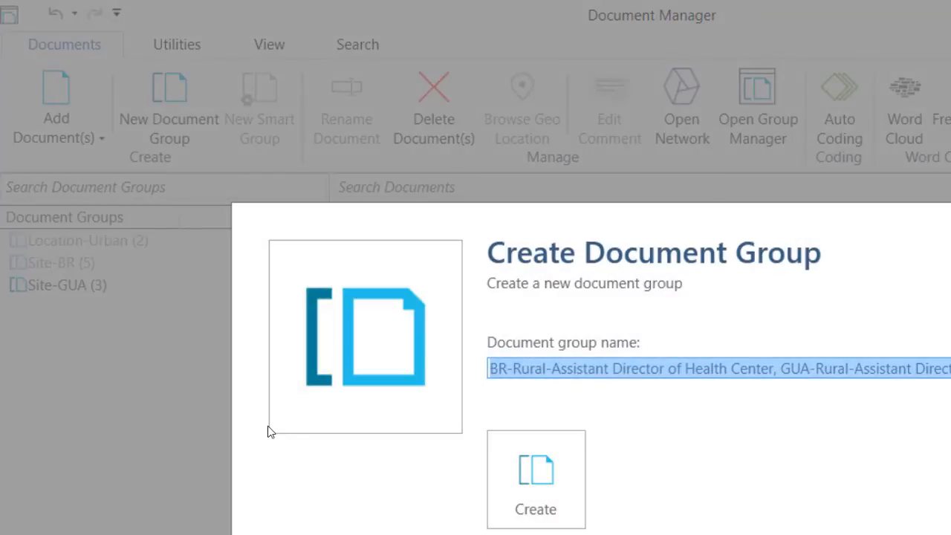
text(Site-Rur)
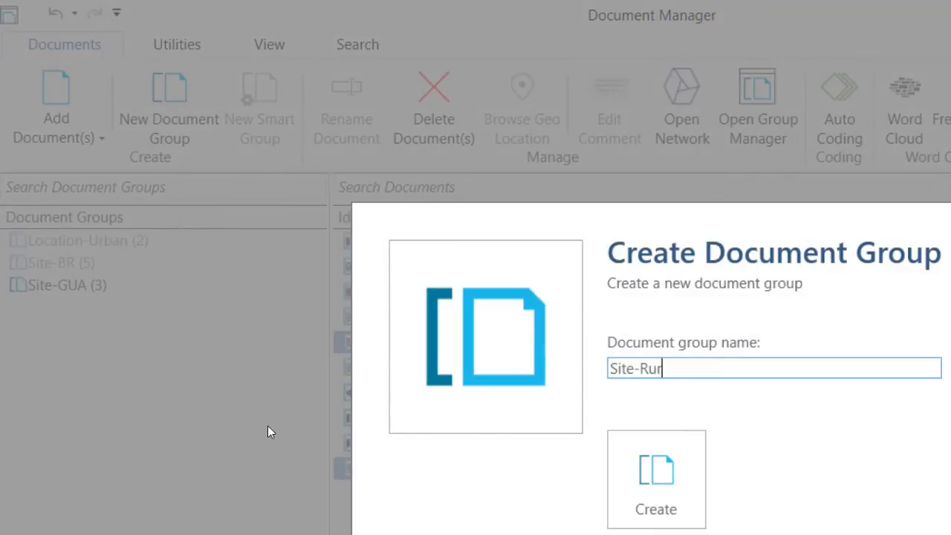
text(al)
click(656, 476)
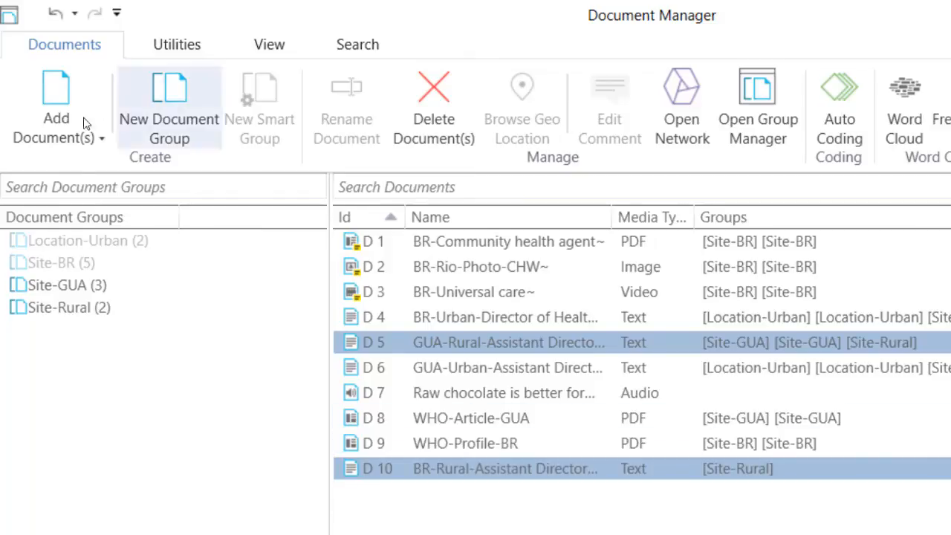
- Filter the documents by the Site-GUA group, look at the commands available for it, and clear the filter
click(67, 284)
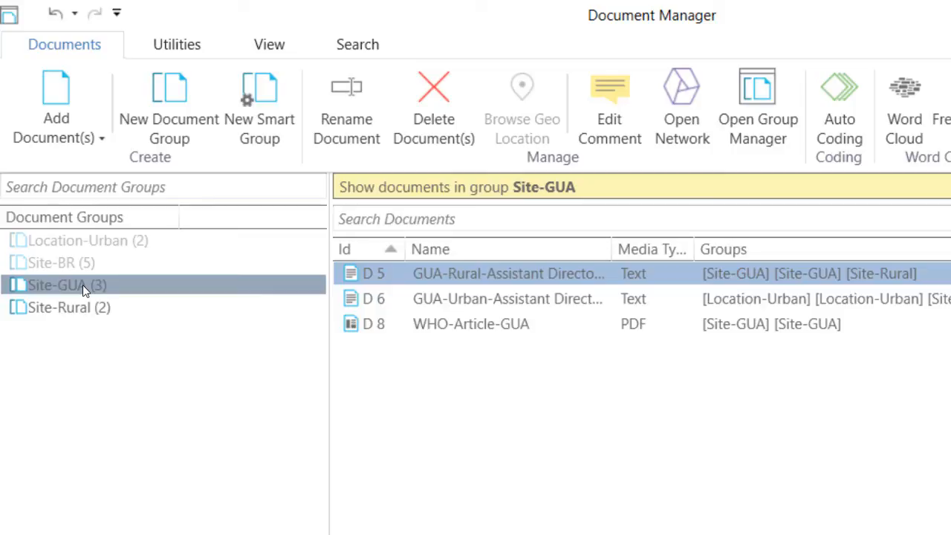
right_click(82, 285)
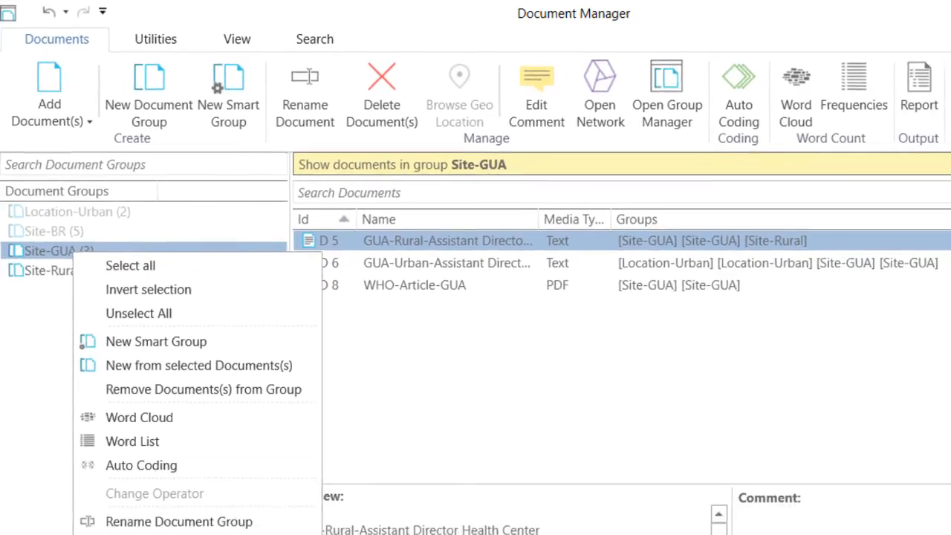
click(30, 369)
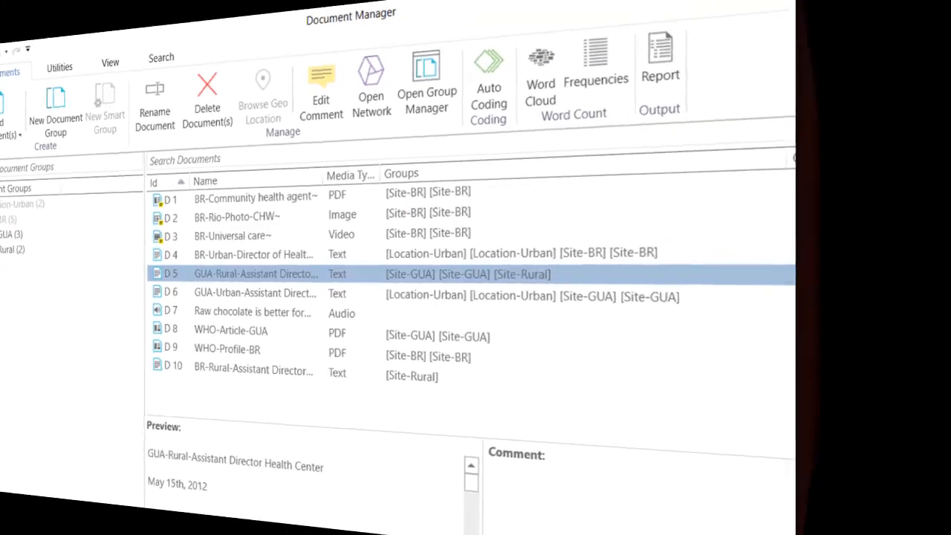